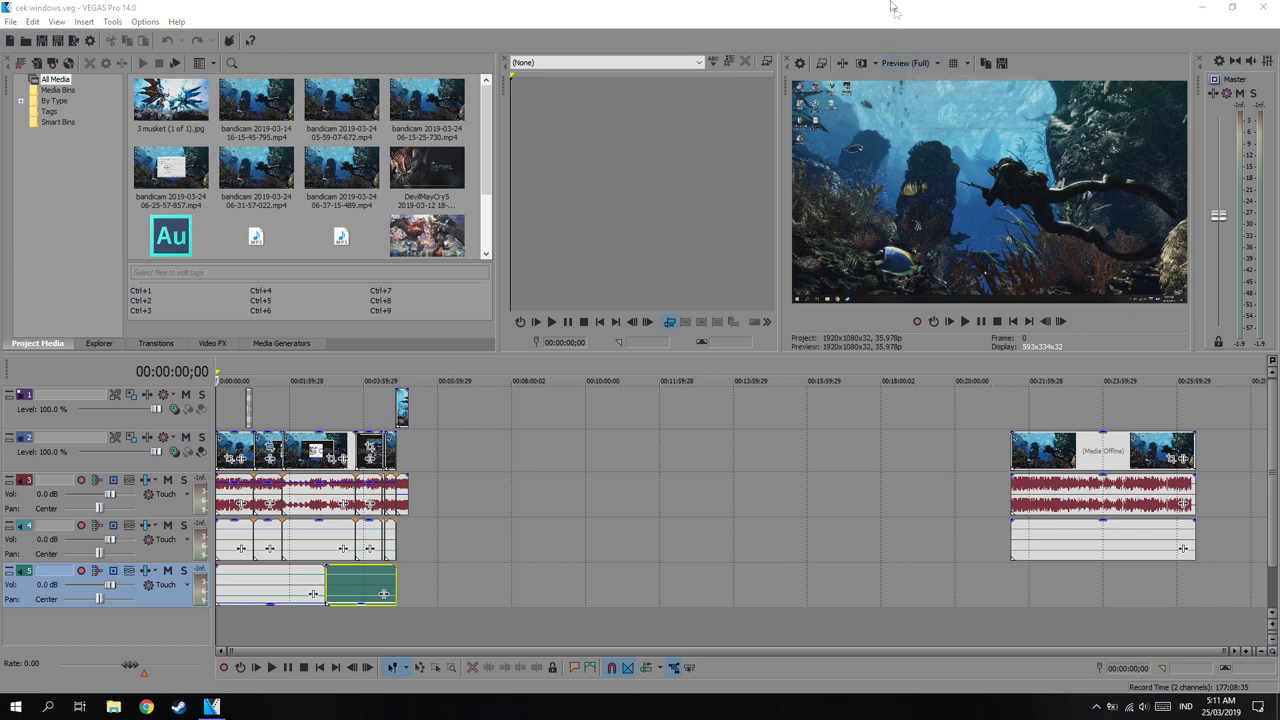
left_click(899, 66)
mouse_move(910, 126)
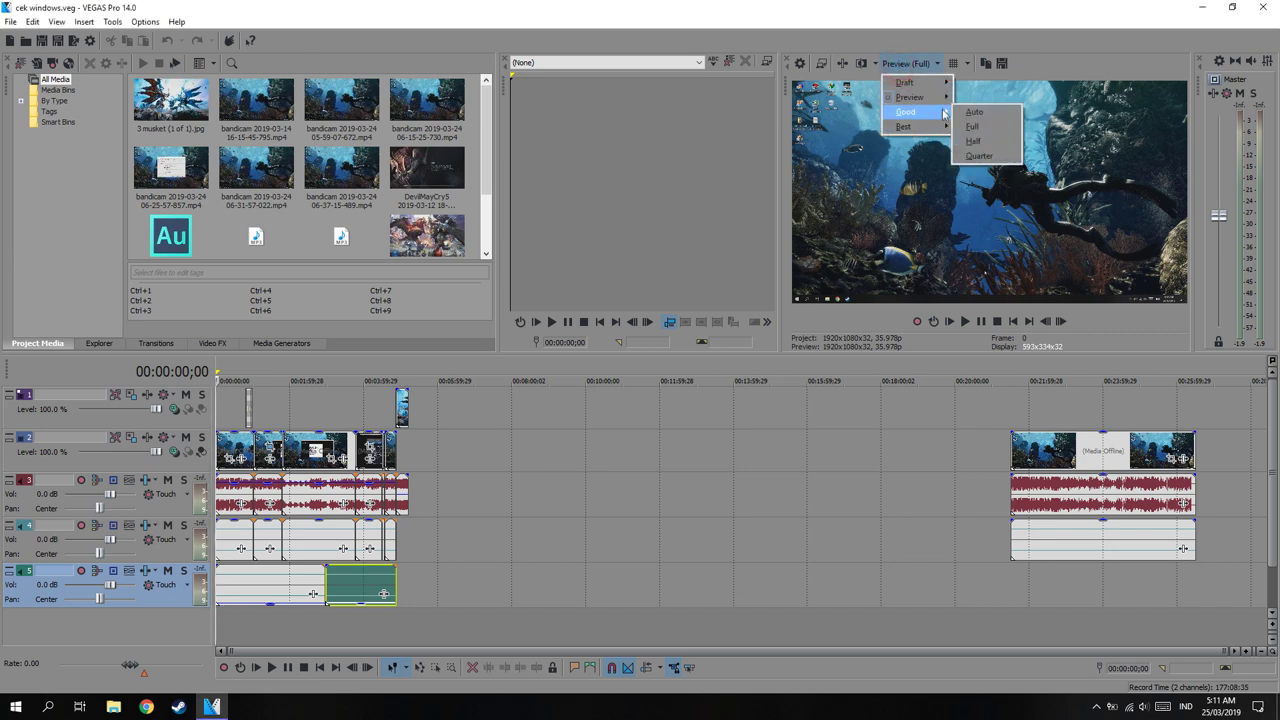
left_click(990, 25)
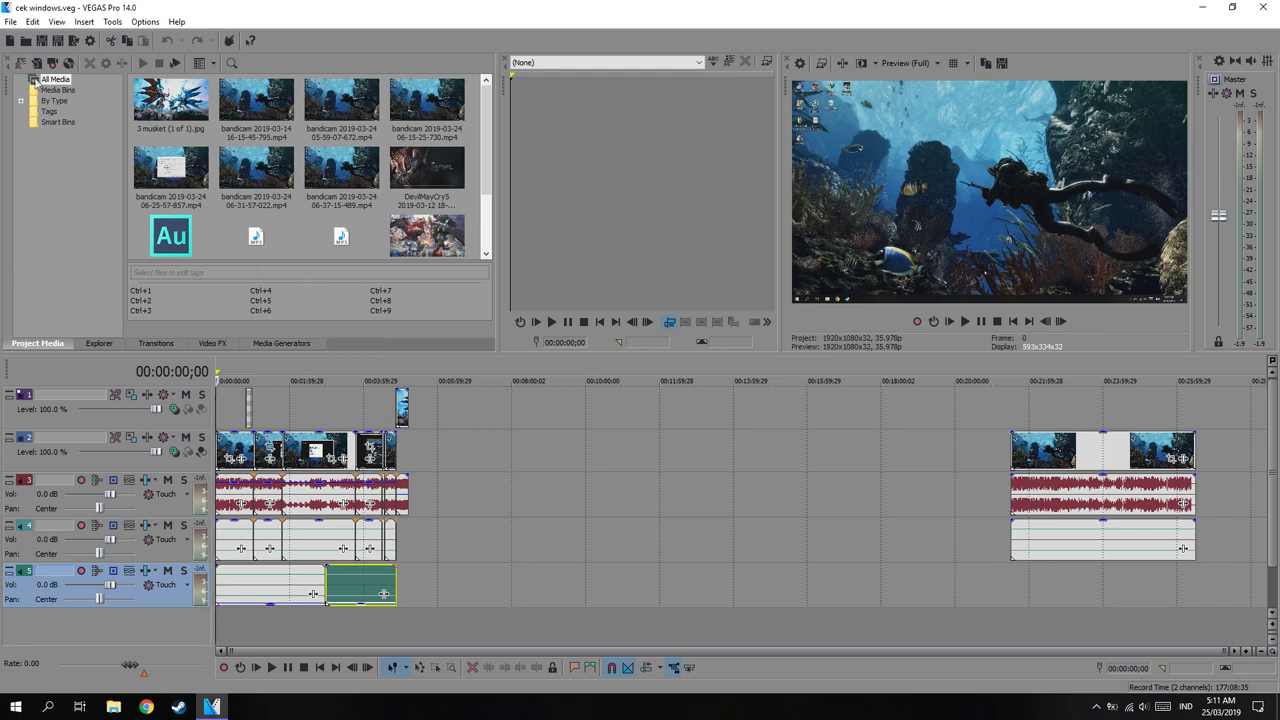
left_click(145, 22)
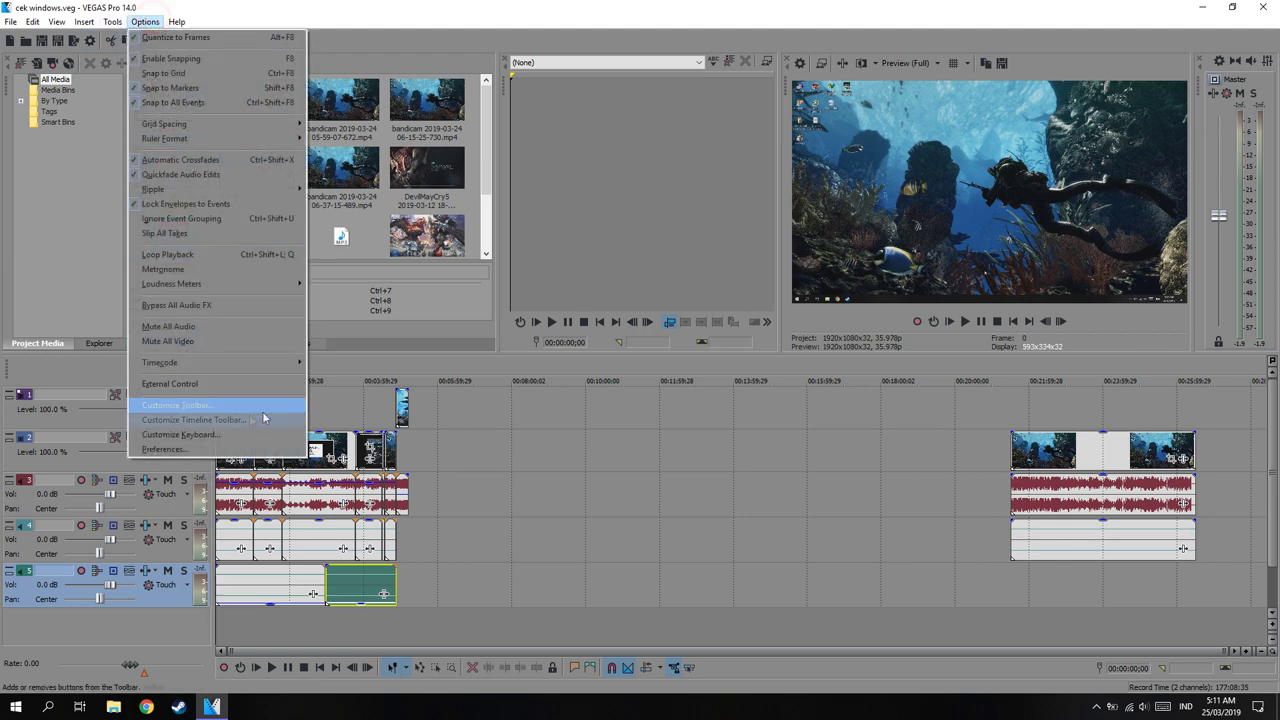
left_click(190, 450)
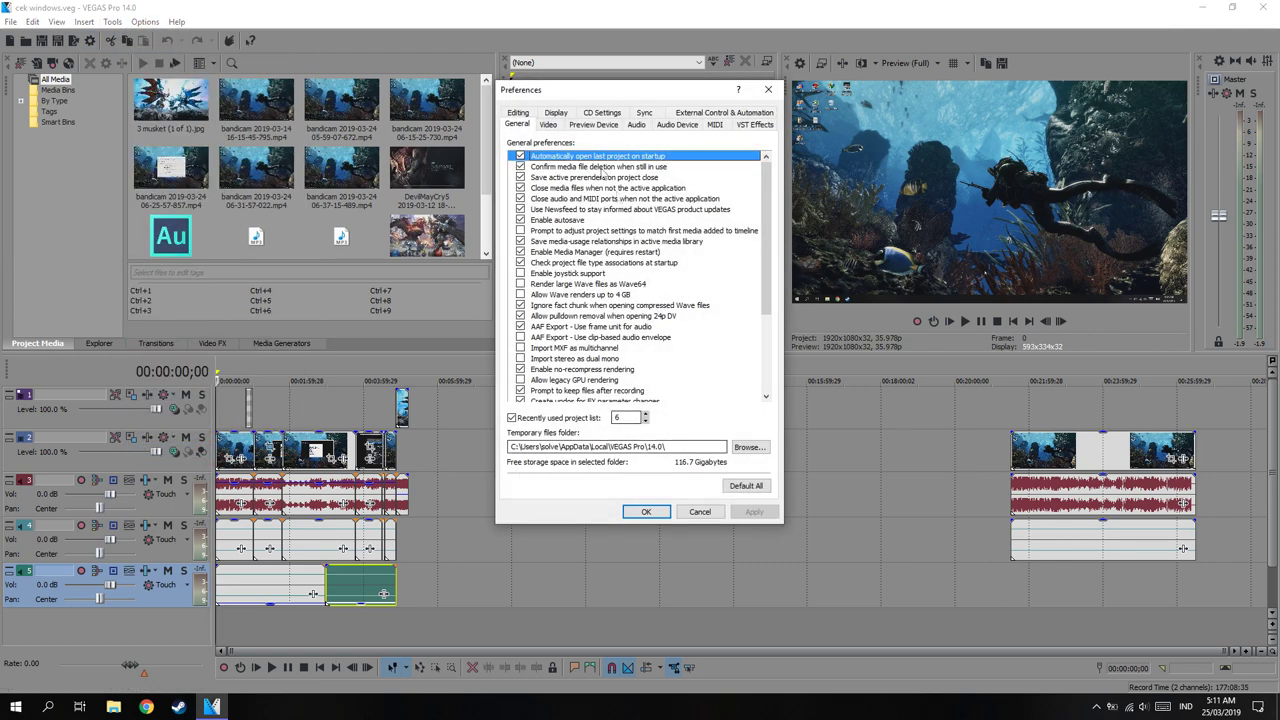
left_click(548, 124)
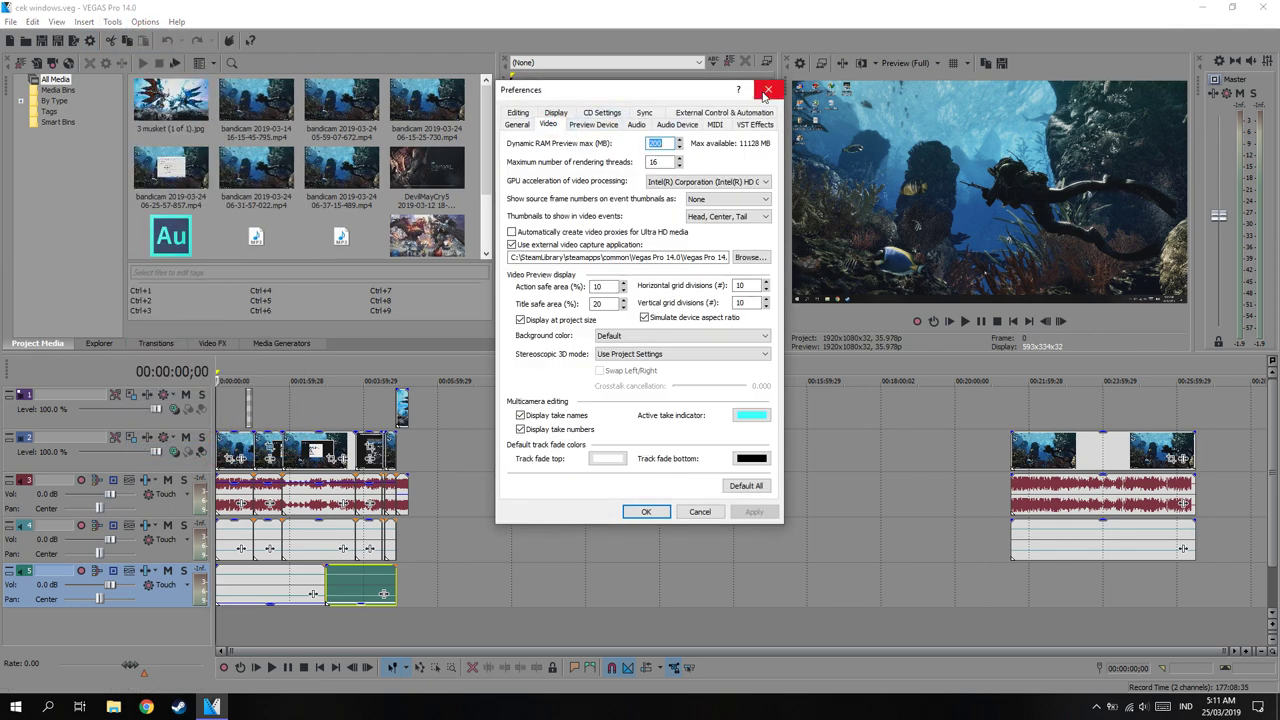
left_click(769, 95)
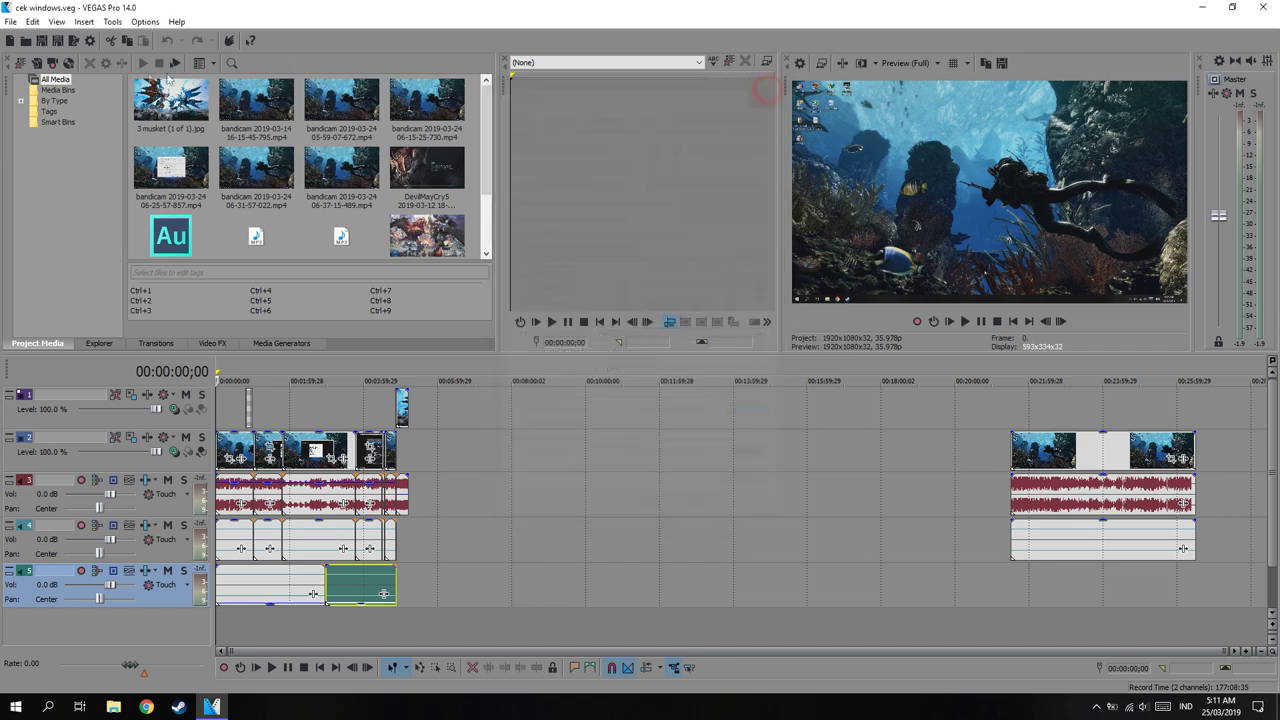
- Inspect the video settings of the Internet HD 1080p render template and leave without rendering
left_click(74, 41)
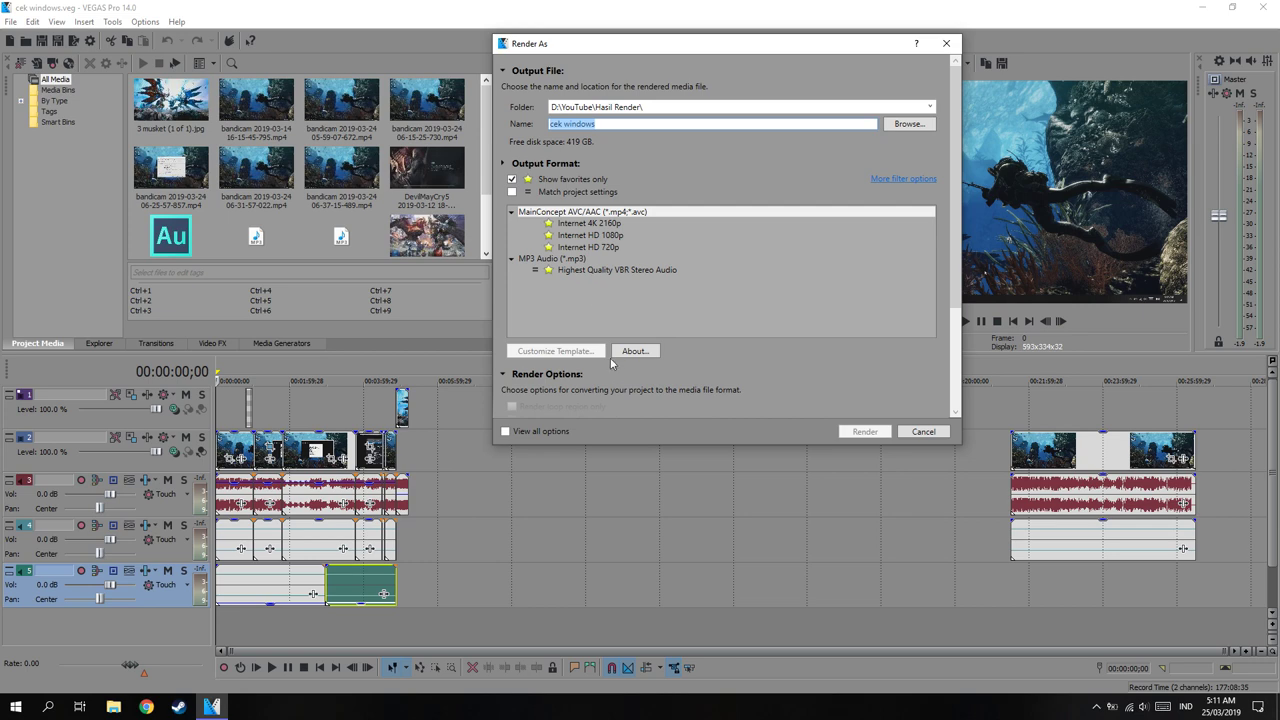
left_click(604, 236)
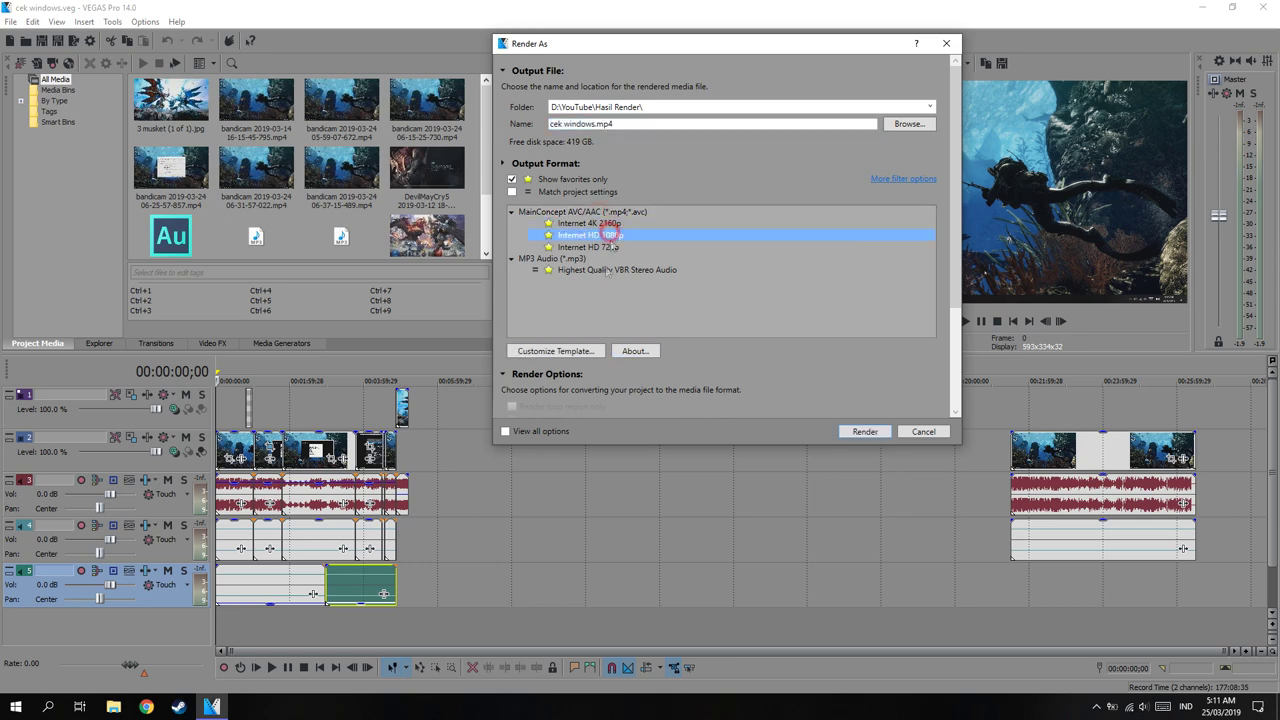
left_click(556, 351)
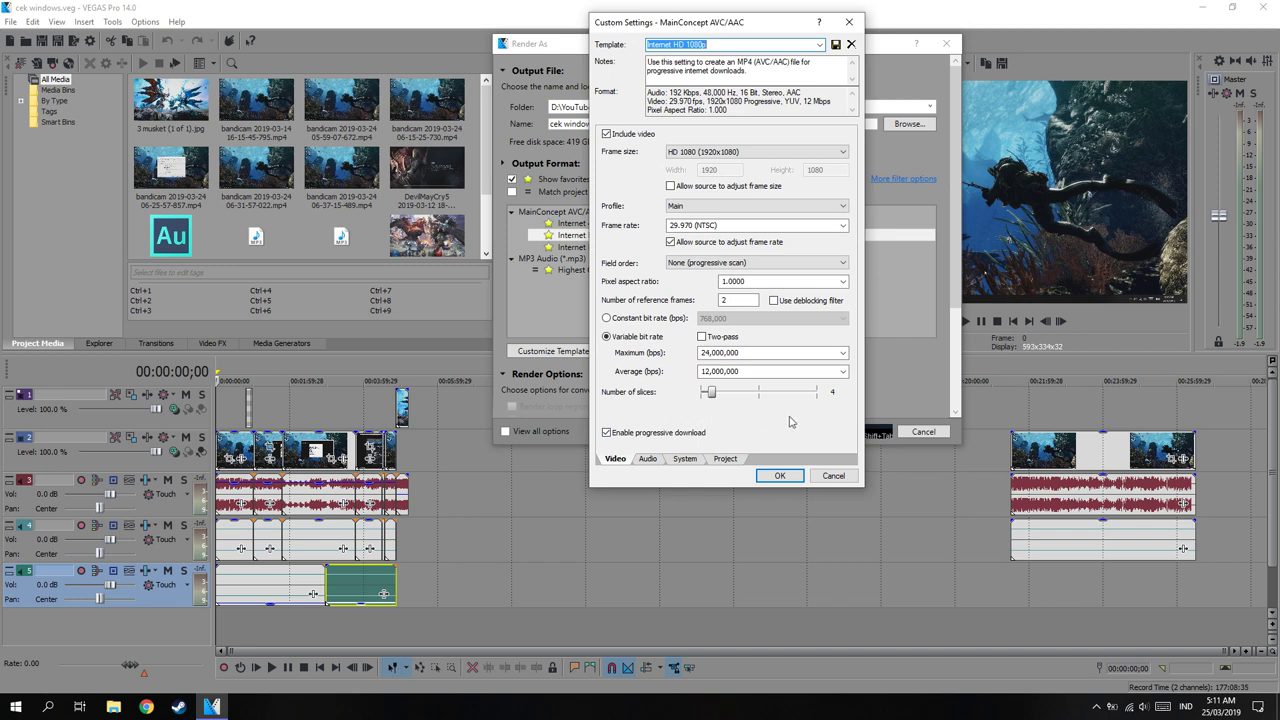
left_click(833, 477)
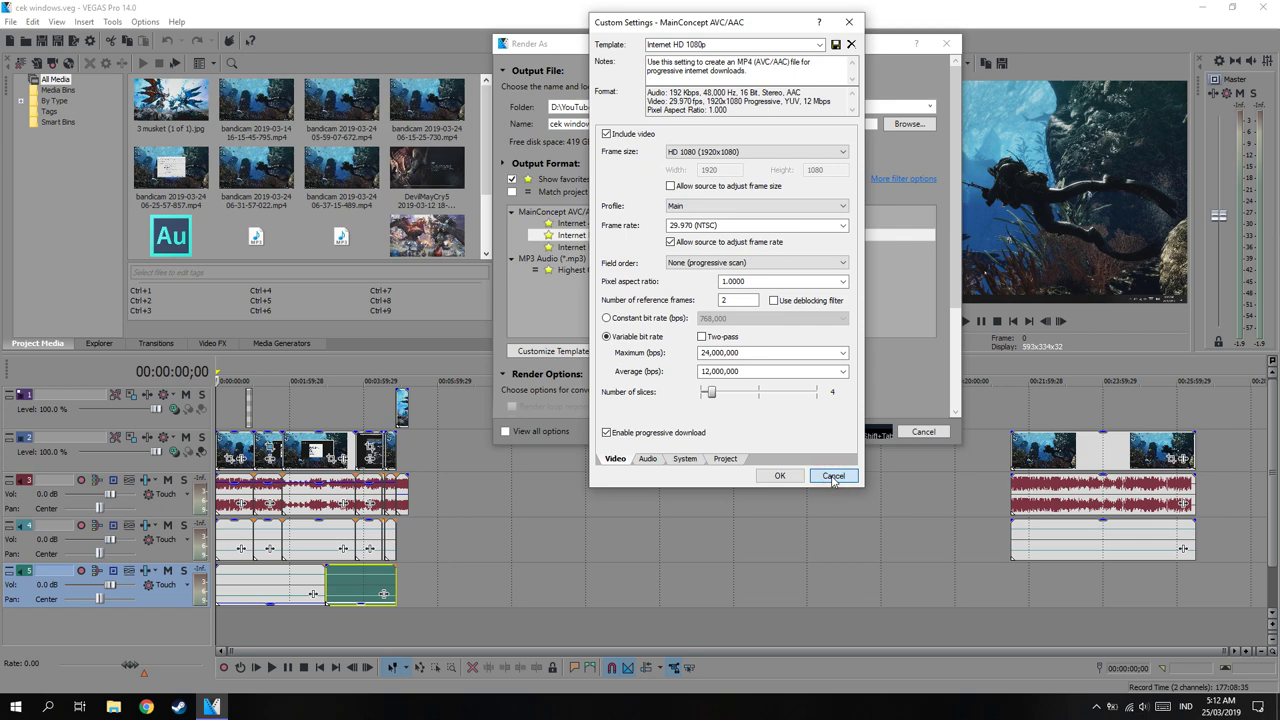
left_click(930, 432)
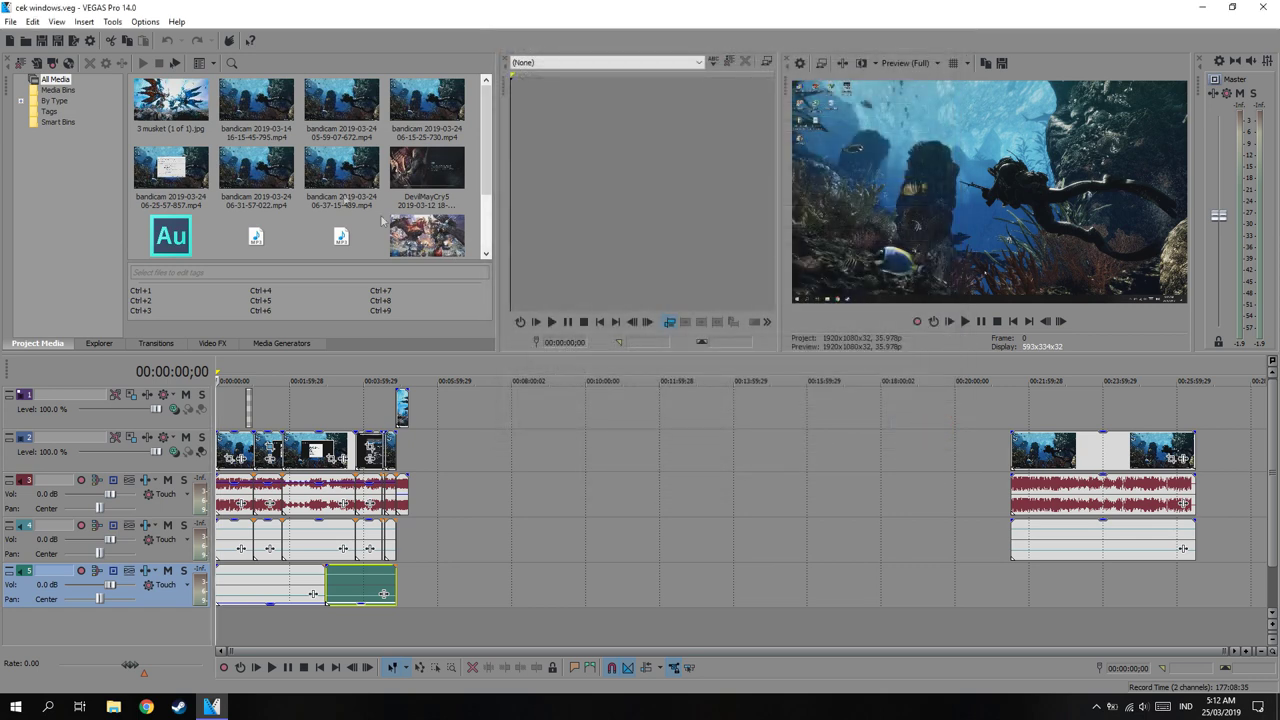
- Enable "Allow legacy GPU rendering" in the general preferences and apply the change
left_click(145, 21)
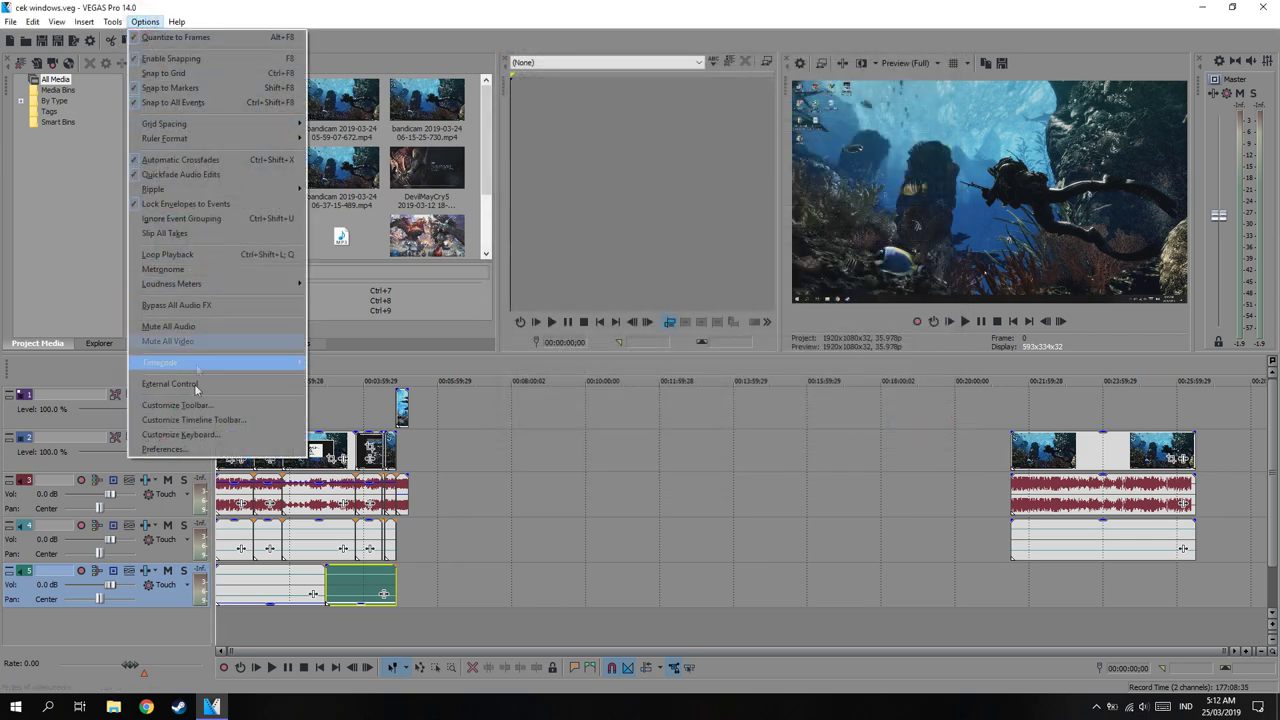
left_click(165, 449)
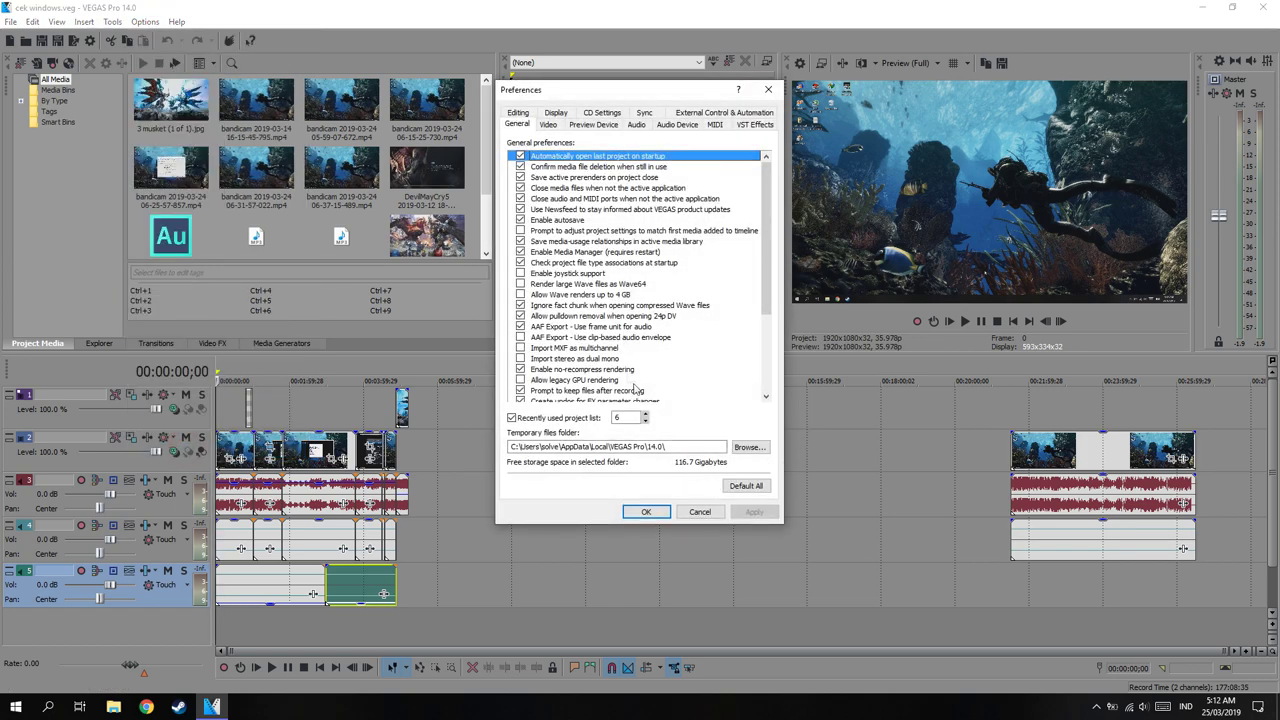
scroll(598, 330, "down", 2)
scroll(596, 330, "down", 1)
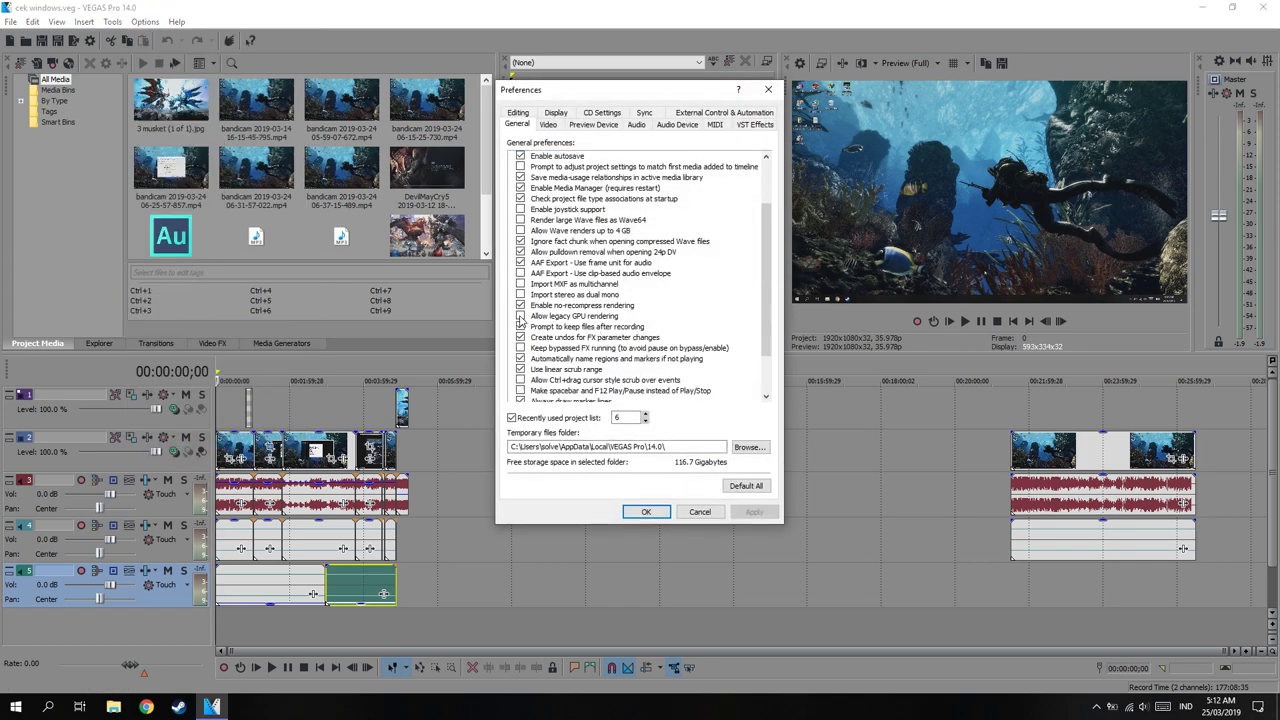
left_click(520, 316)
left_click(753, 512)
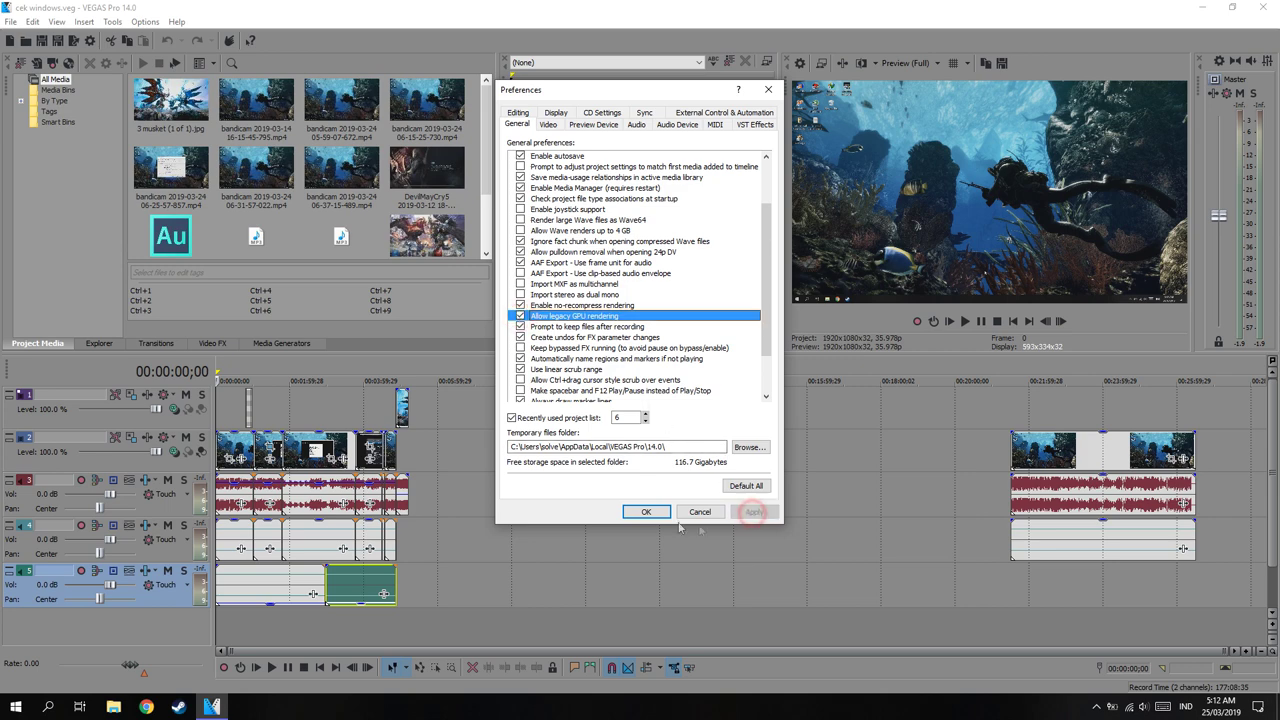
- Examine the choices offered for GPU acceleration of video processing in the video preferences
left_click(548, 124)
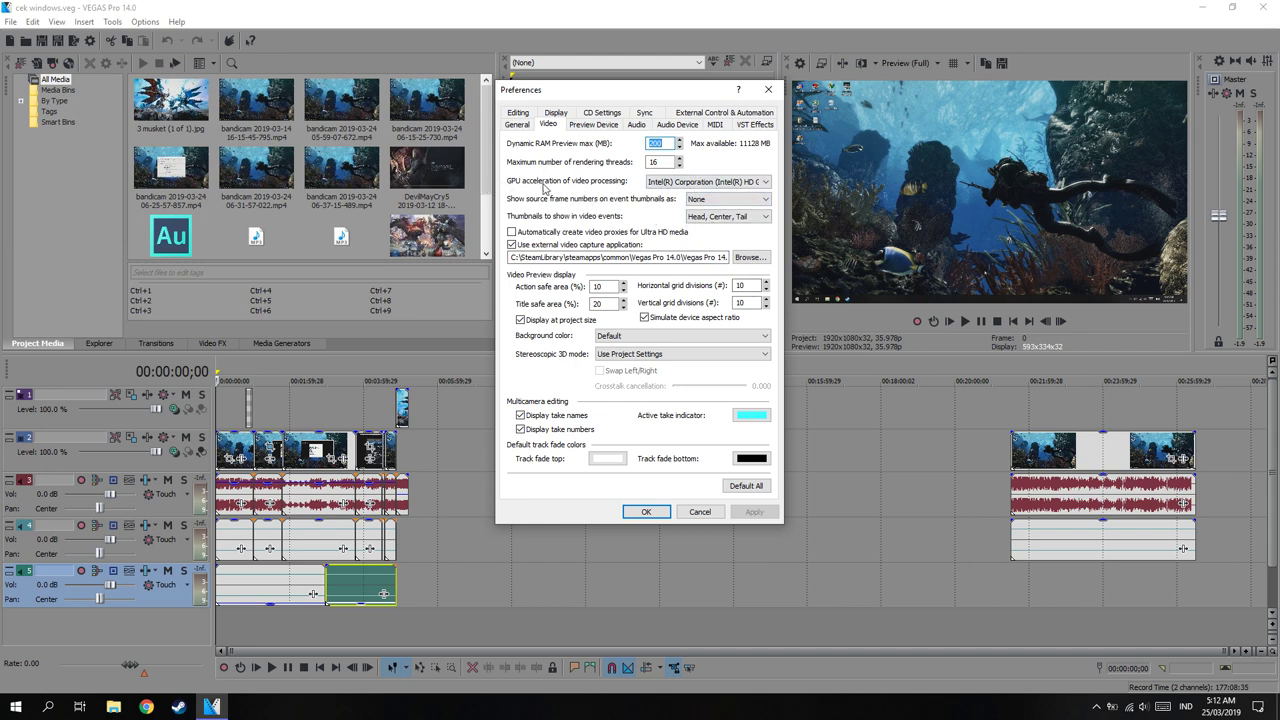
left_click(681, 188)
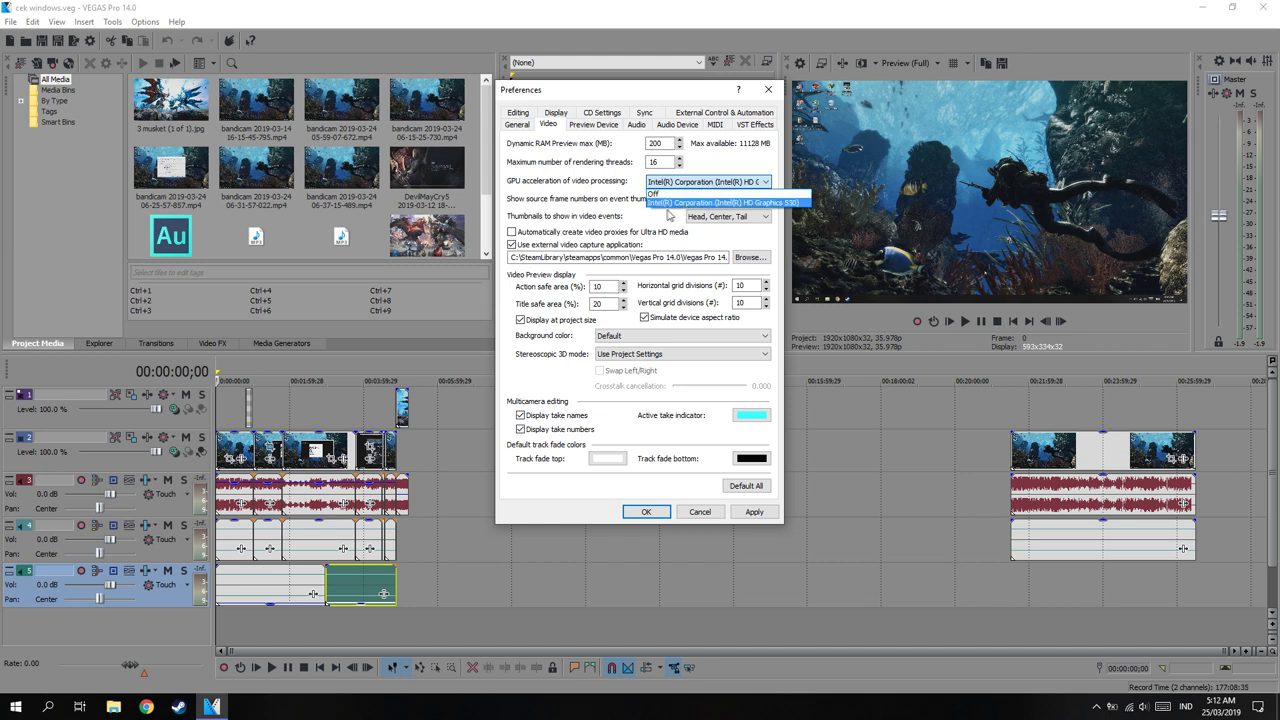
left_click(608, 198)
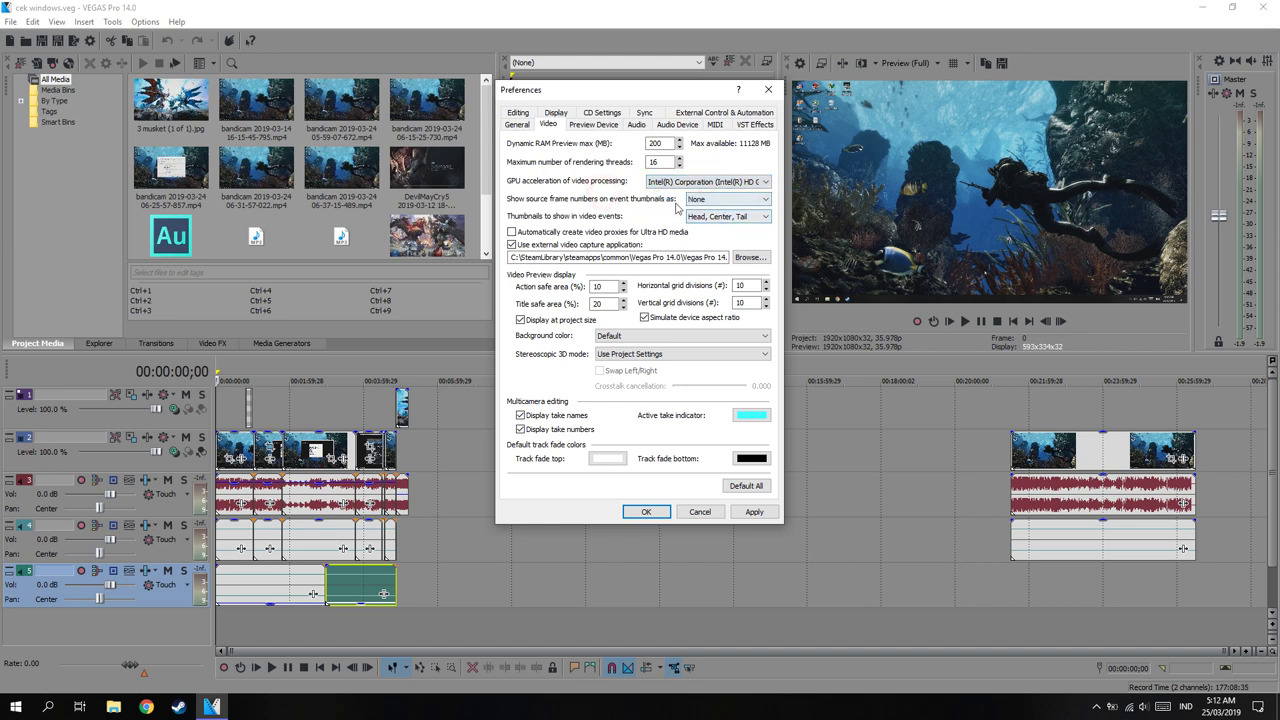
- Look through the remaining preference categories, from Preview Device to Editing, and accept the preferences
left_click(594, 124)
left_click(668, 124)
left_click(638, 124)
left_click(714, 124)
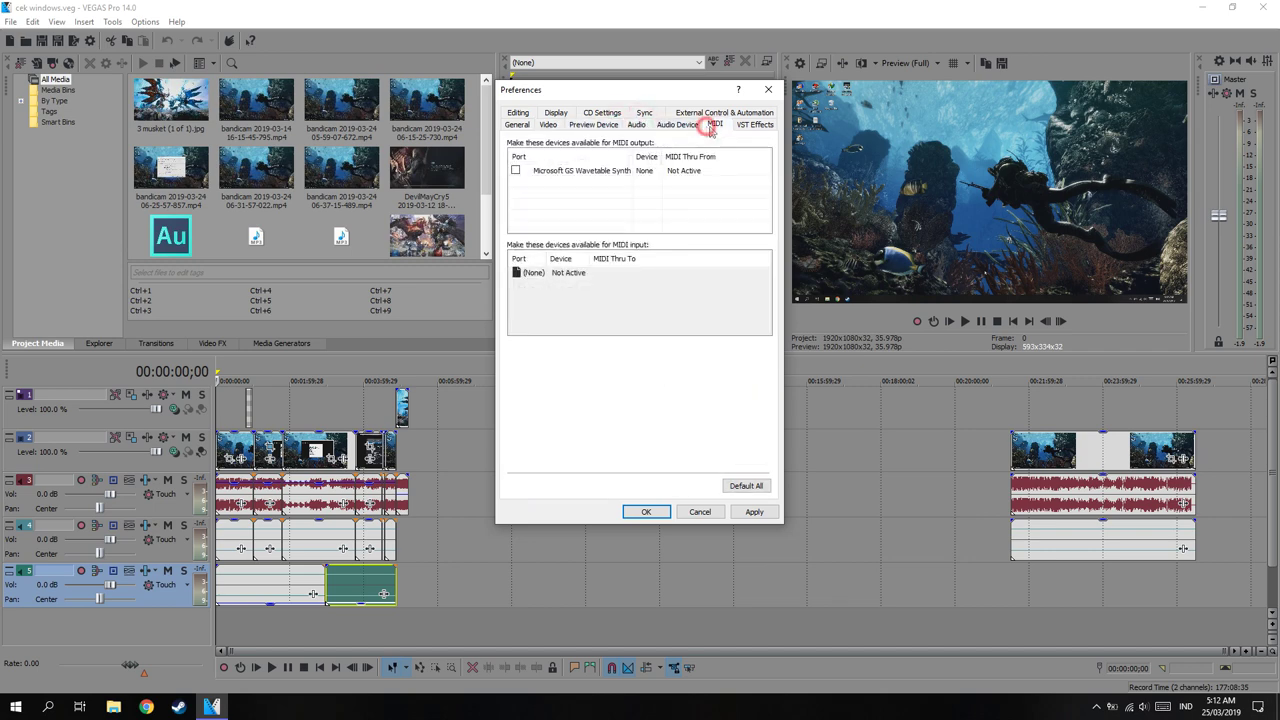
left_click(753, 124)
left_click(748, 112)
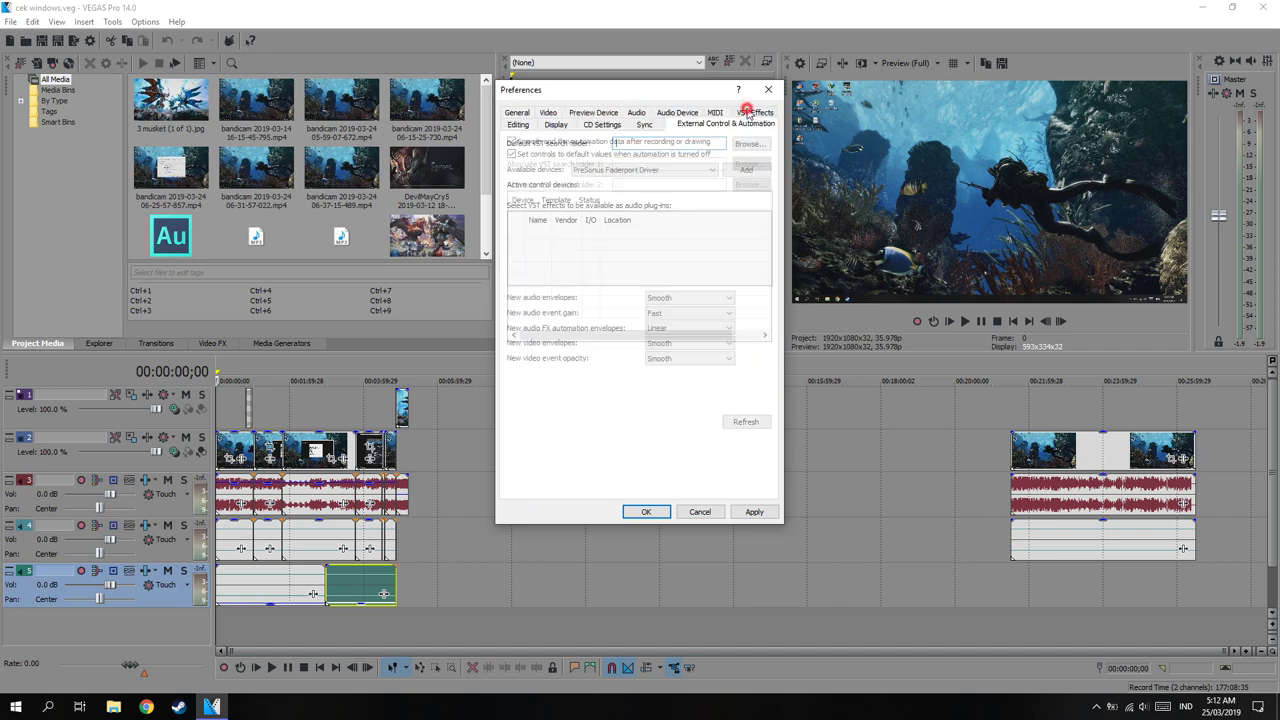
left_click(638, 125)
left_click(601, 125)
left_click(555, 123)
left_click(510, 127)
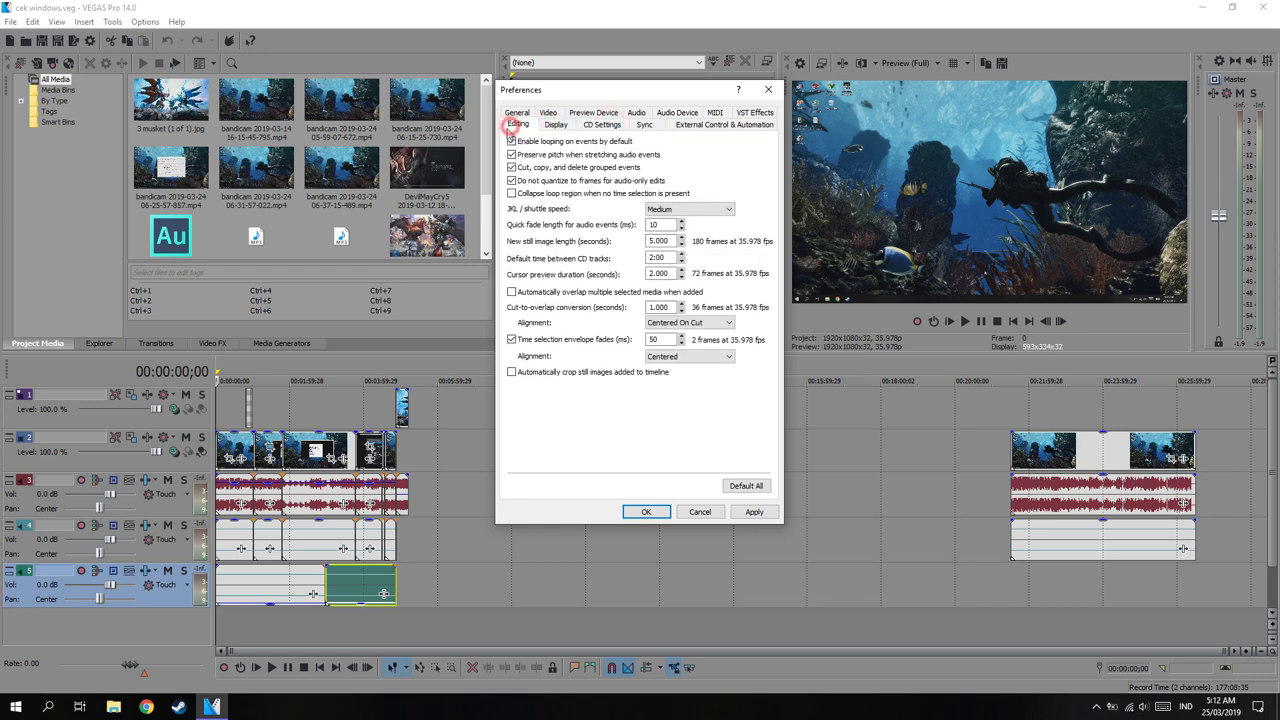
left_click(648, 511)
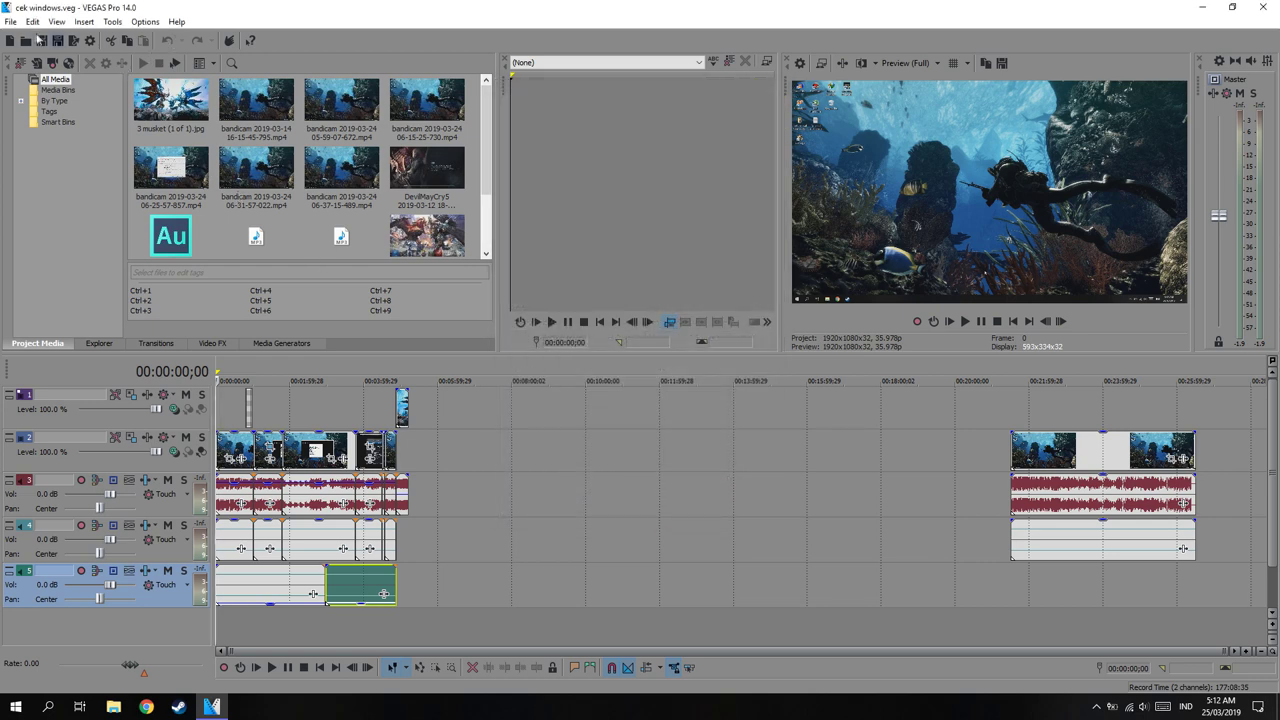
- Customize the MainConcept AVC/AAC Internet HD 1080p render template, setting its encode mode to "Render using CUDA if available"
key("alt+f")
key("r")
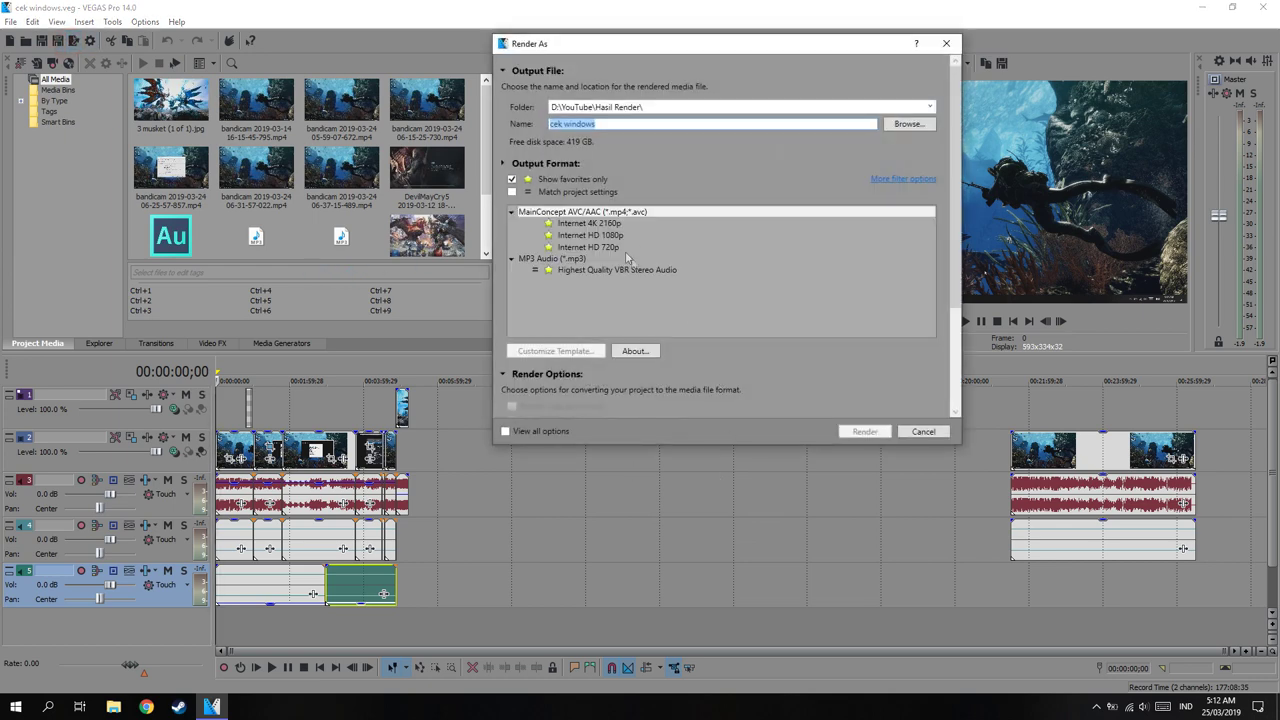
left_click(593, 236)
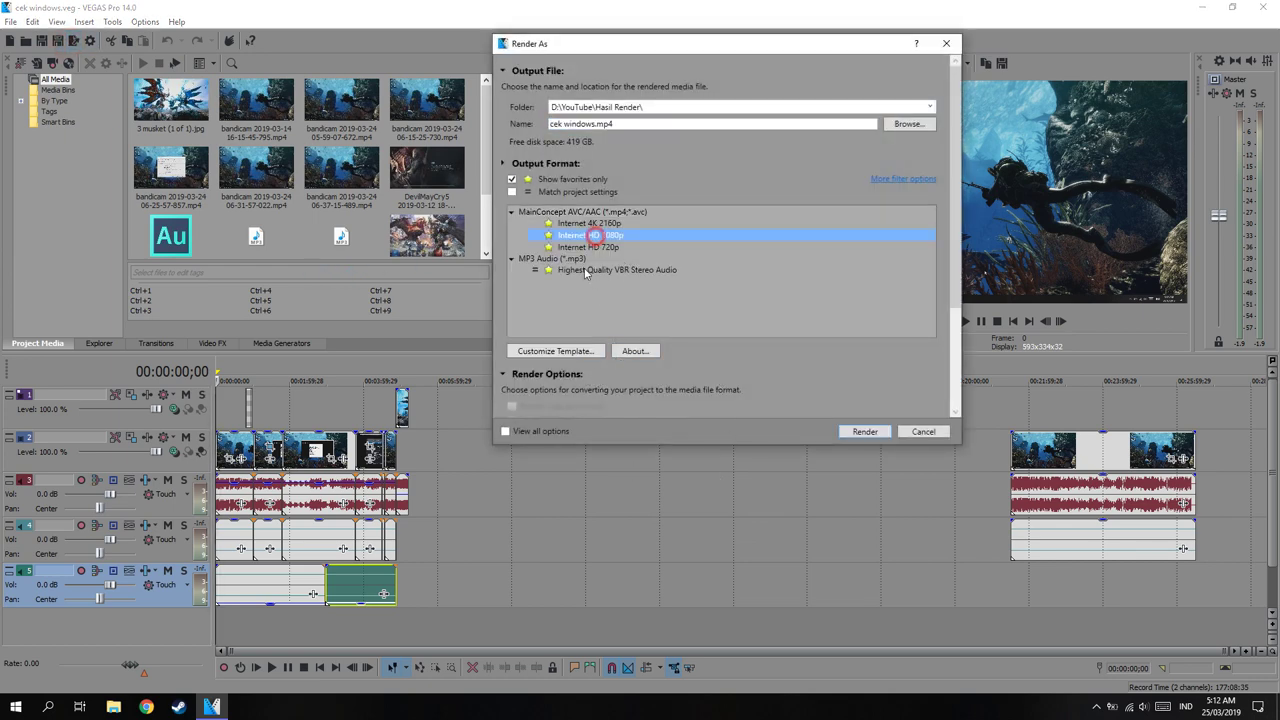
left_click(578, 352)
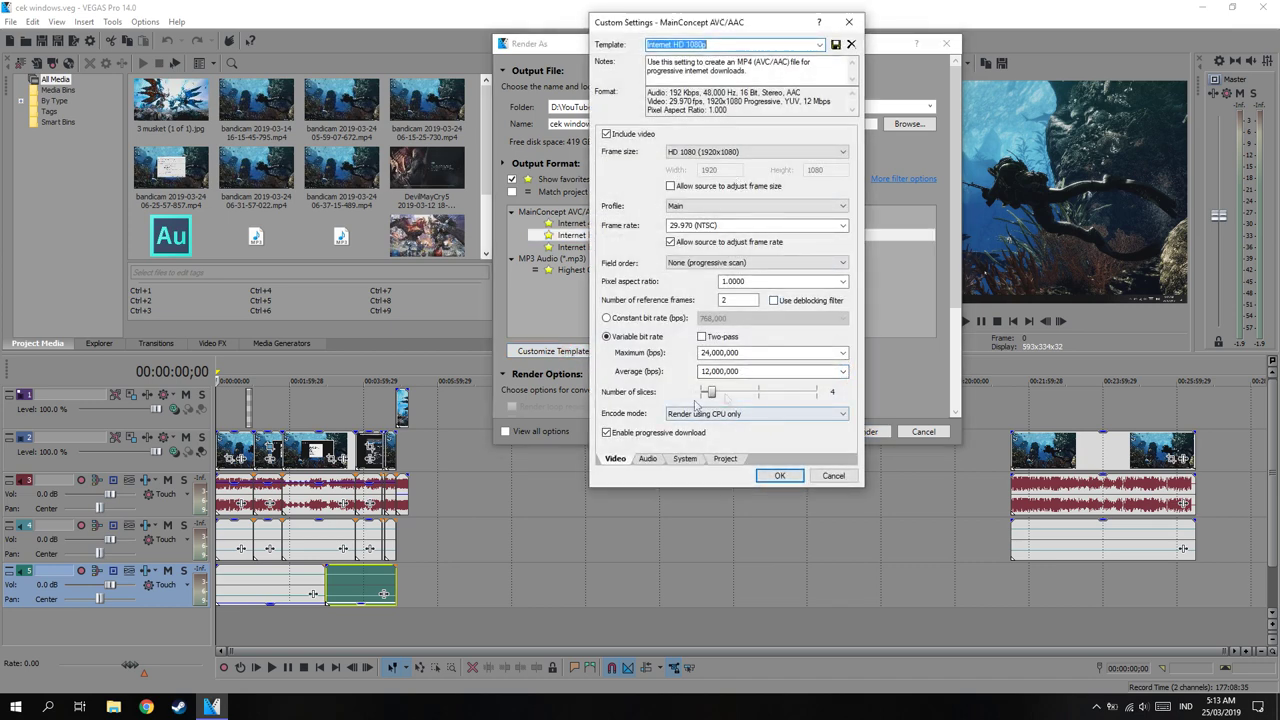
left_click(766, 415)
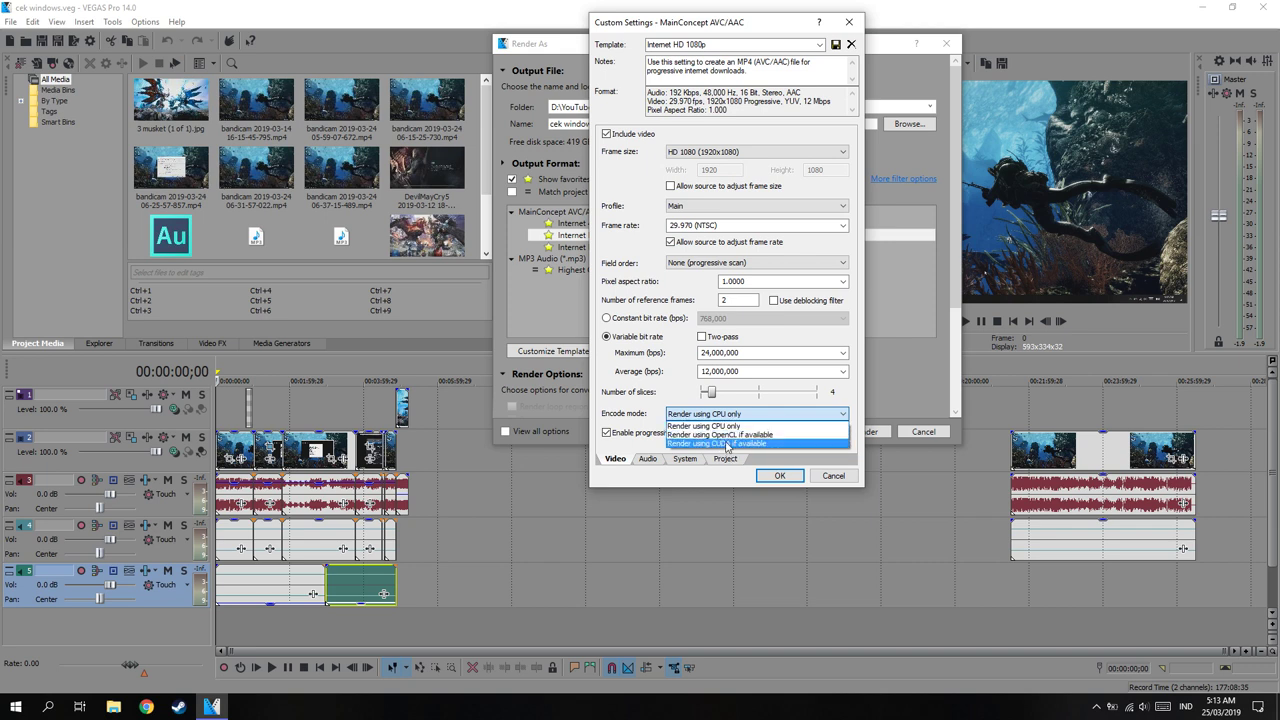
left_click(727, 444)
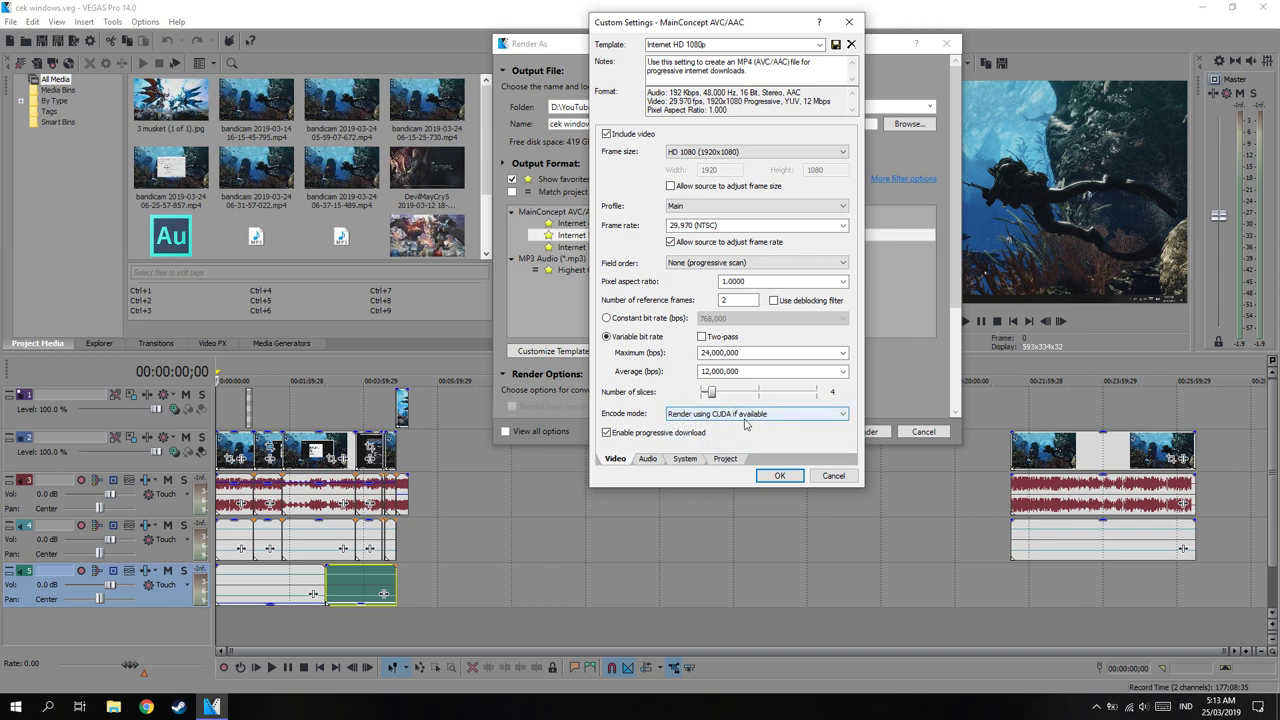
- Run the GPU check in the template's system settings and accept the custom render settings
left_click(684, 461)
left_click(614, 175)
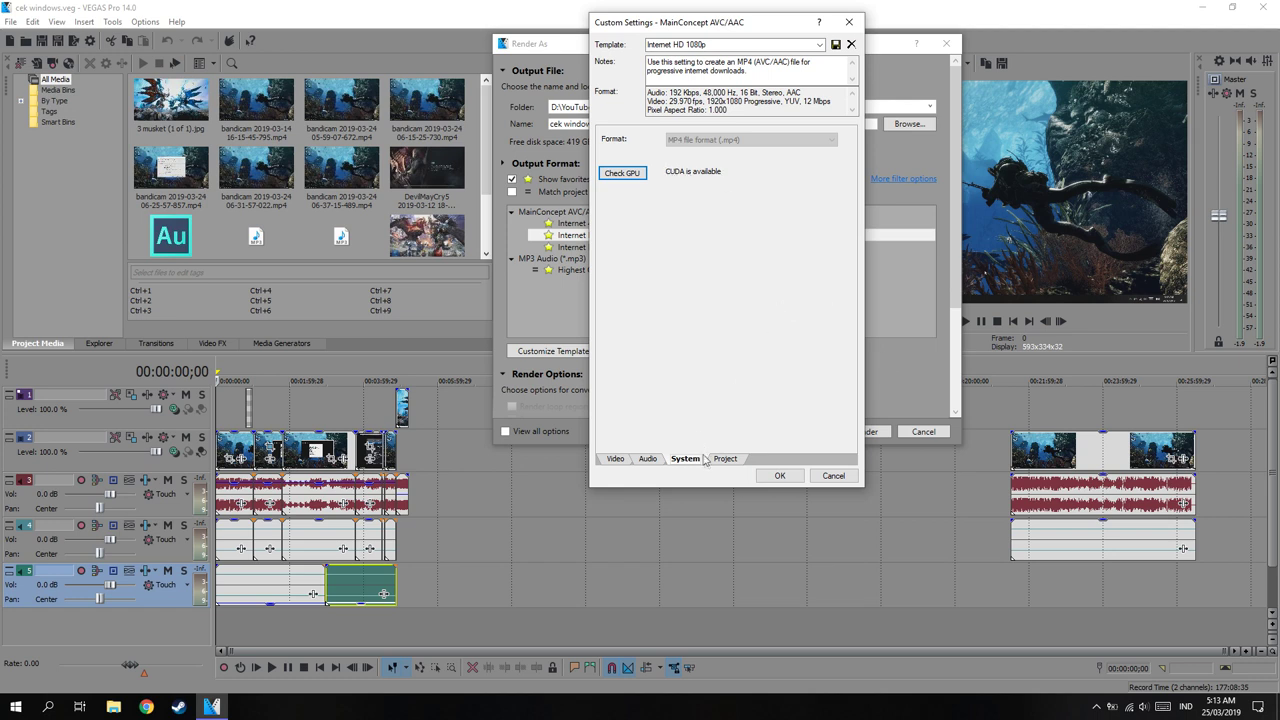
left_click(614, 459)
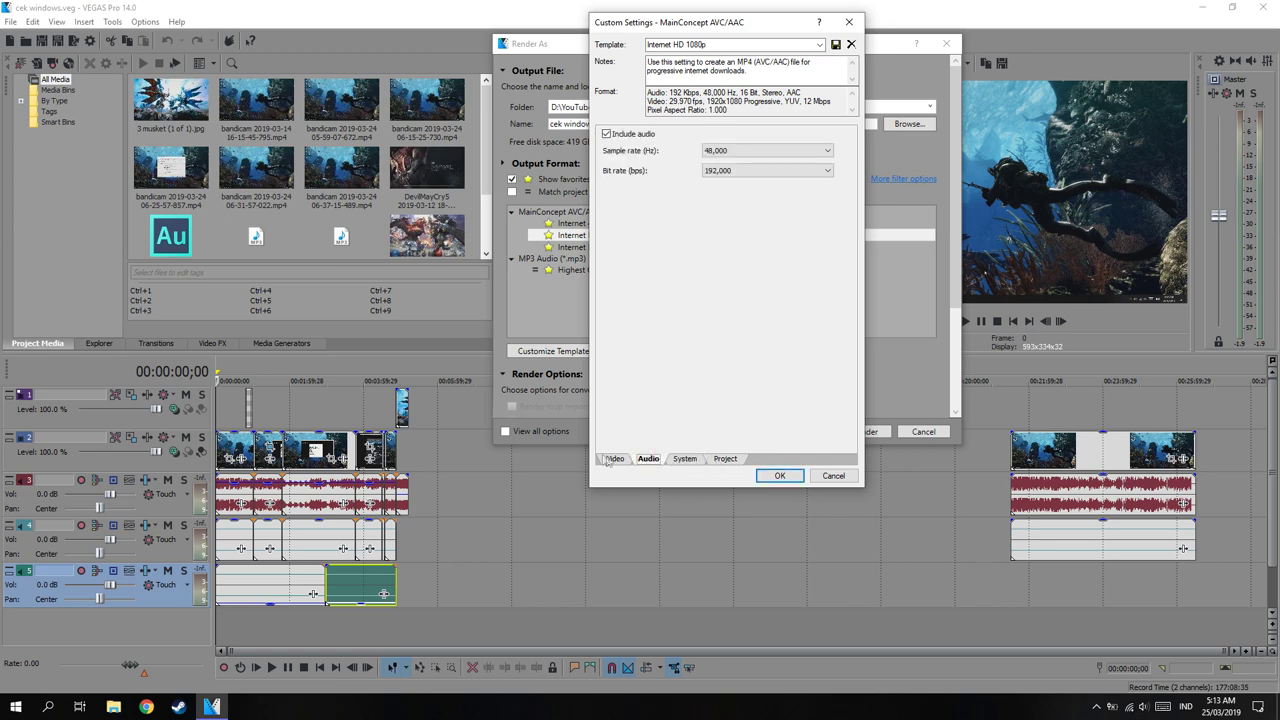
left_click(780, 477)
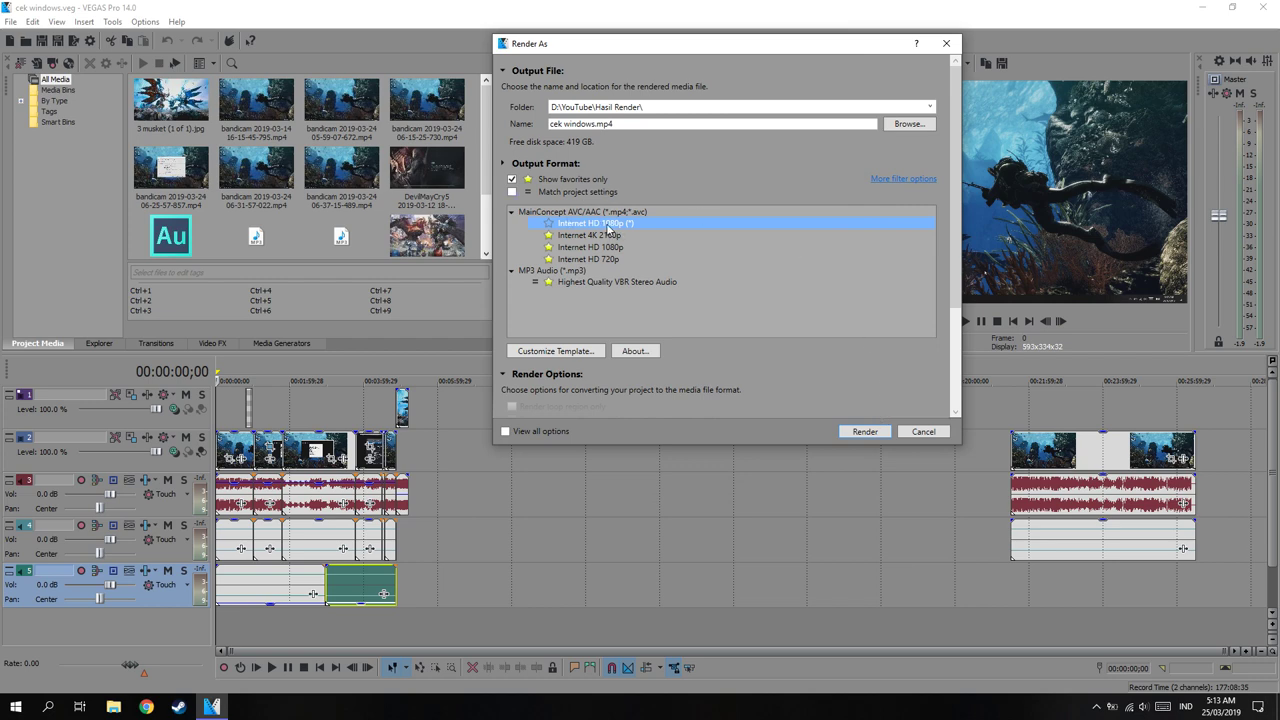
- Review the encode mode in the modified Internet HD 1080p template and close its settings
left_click(578, 354)
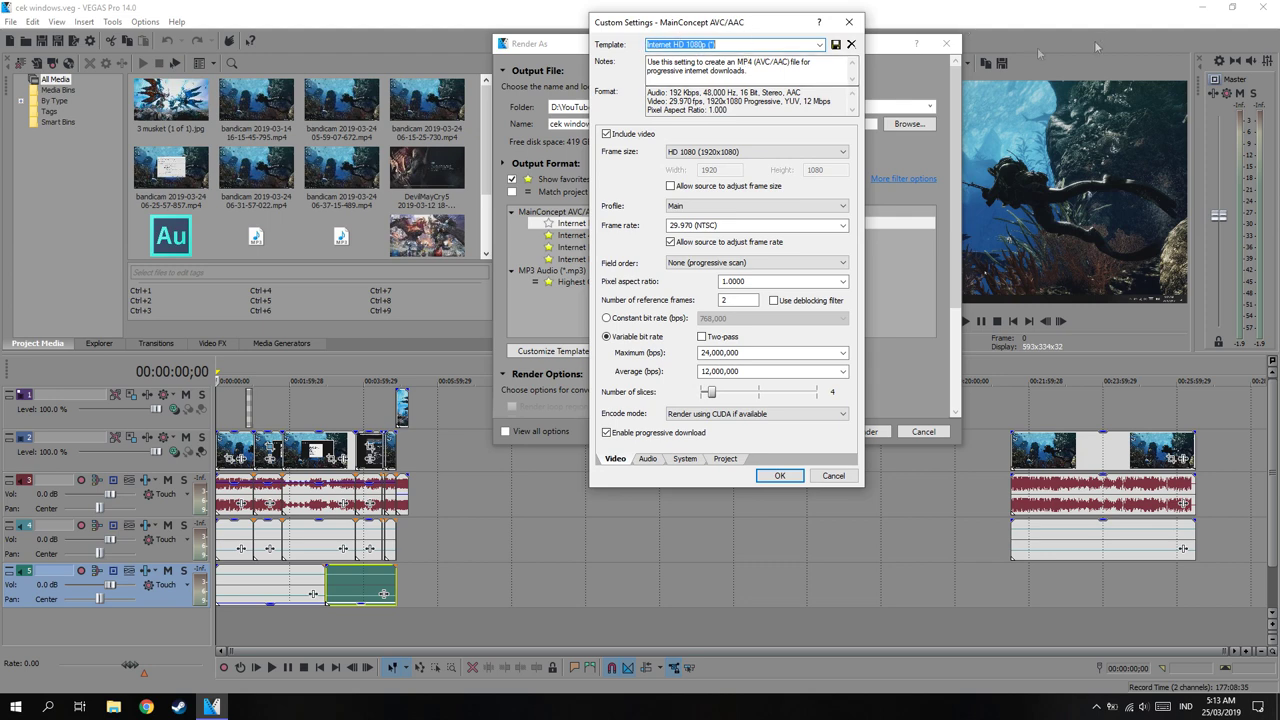
left_click(851, 21)
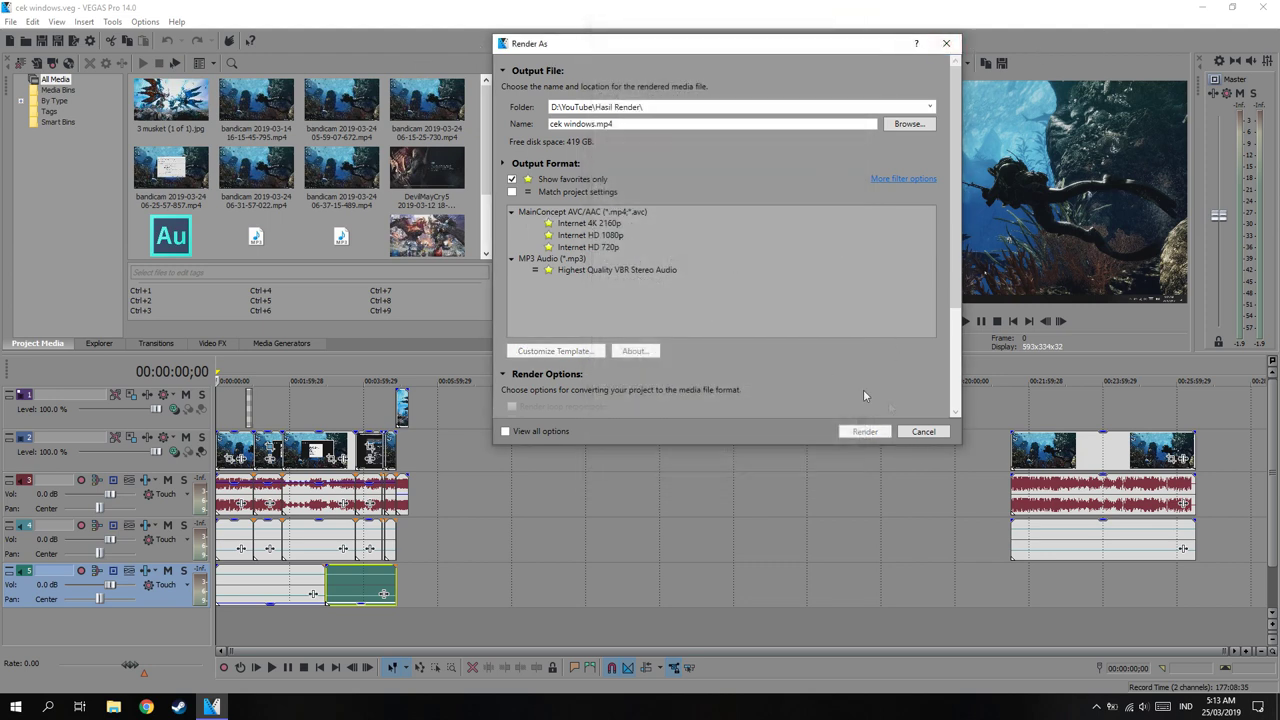